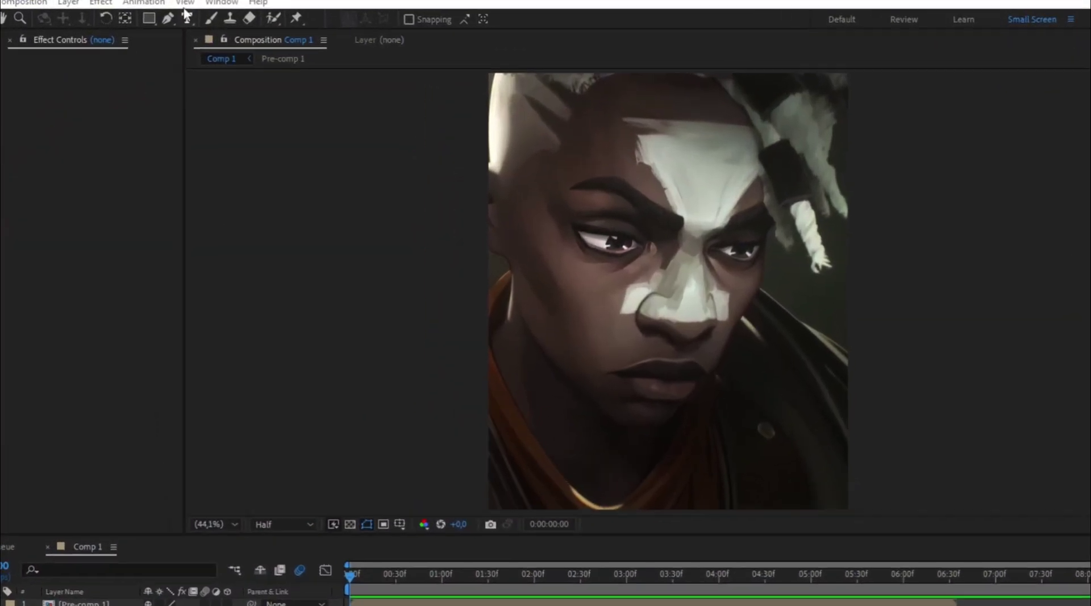
Add a text layer over the portrait reading '…as a long time ago'.
{"action": "left_click", "coordinate": [168, 15]}
{"action": "left_click", "coordinate": [540, 230]}
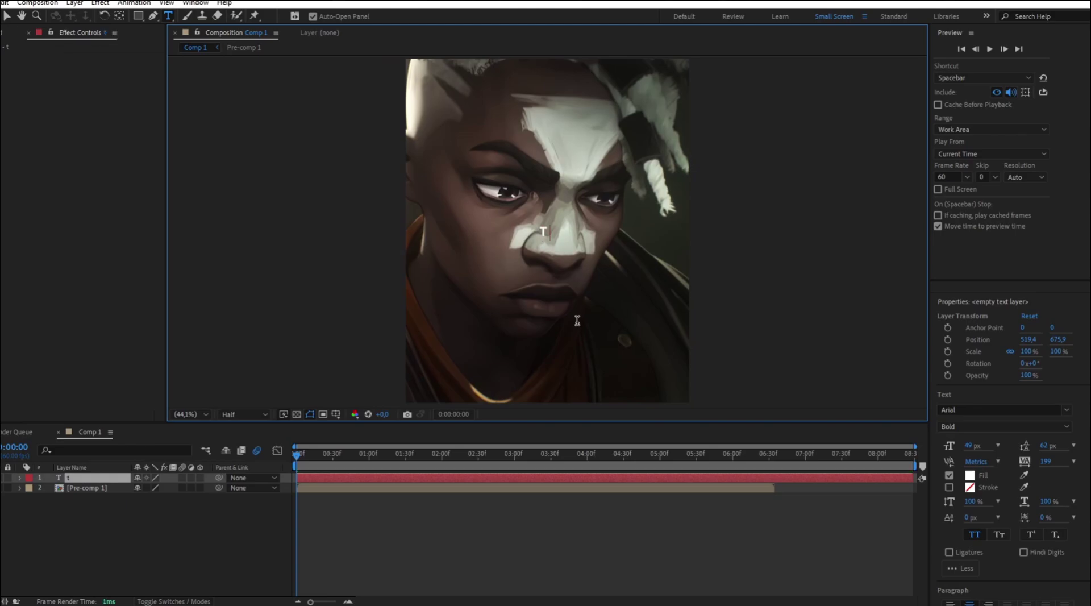
{"action": "type", "text": "as a long time ago"}
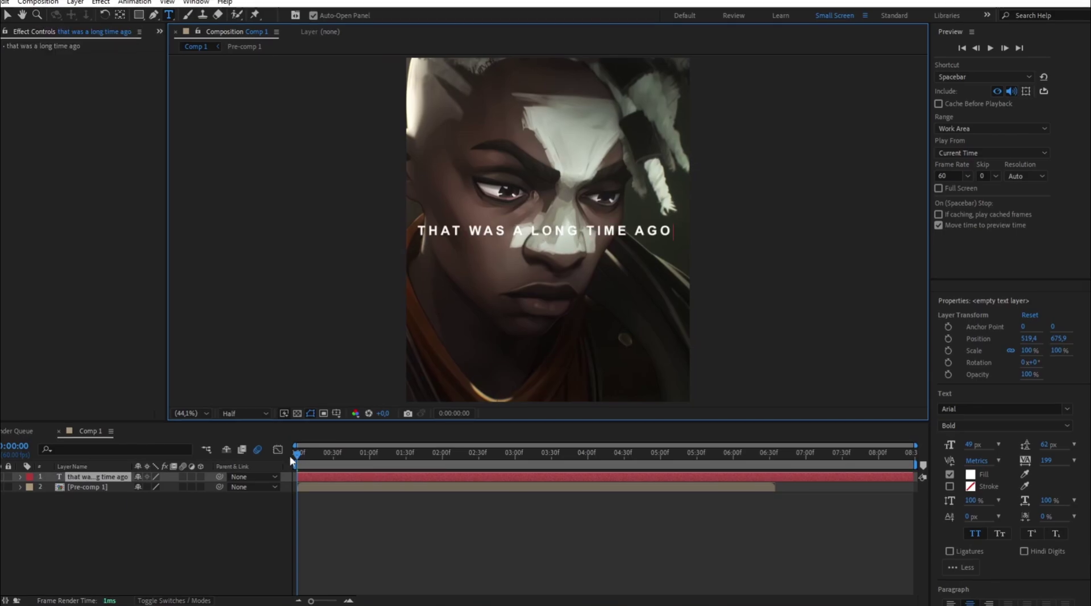
Split the caption layer near 0:21, delete the early piece, and trim its end.
{"action": "left_click_drag", "start_coordinate": [295, 453], "coordinate": [325, 456]}
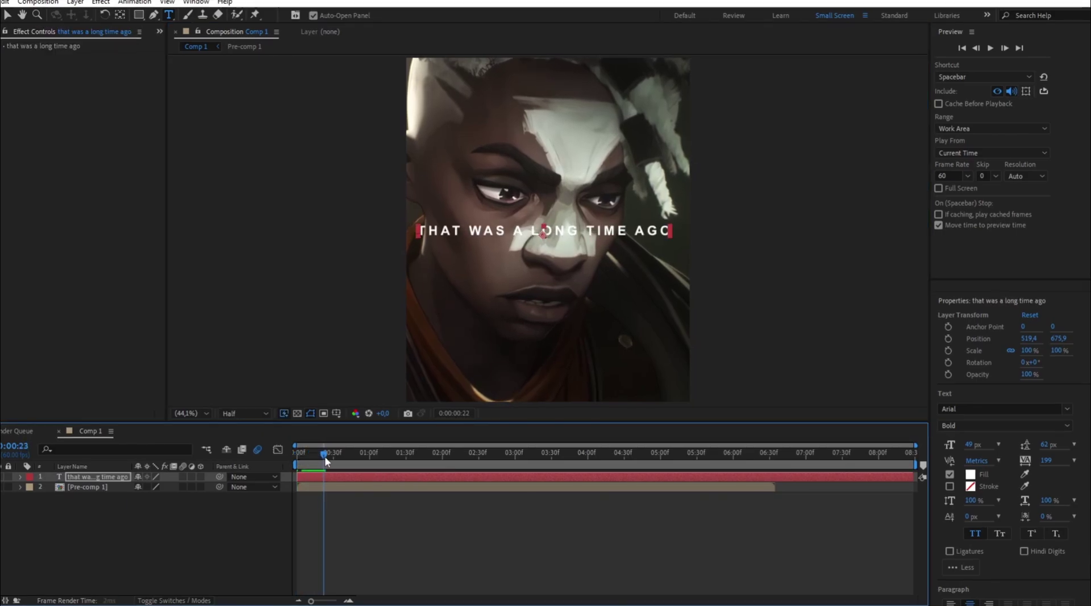
{"action": "key", "text": "ctrl+shift+d"}
{"action": "key", "text": "Delete"}
{"action": "mouse_move", "coordinate": [368, 383]}
{"action": "left_mouse_down"}
{"action": "mouse_move", "coordinate": [408, 394]}
{"action": "mouse_move", "coordinate": [398, 408]}
{"action": "left_mouse_up"}
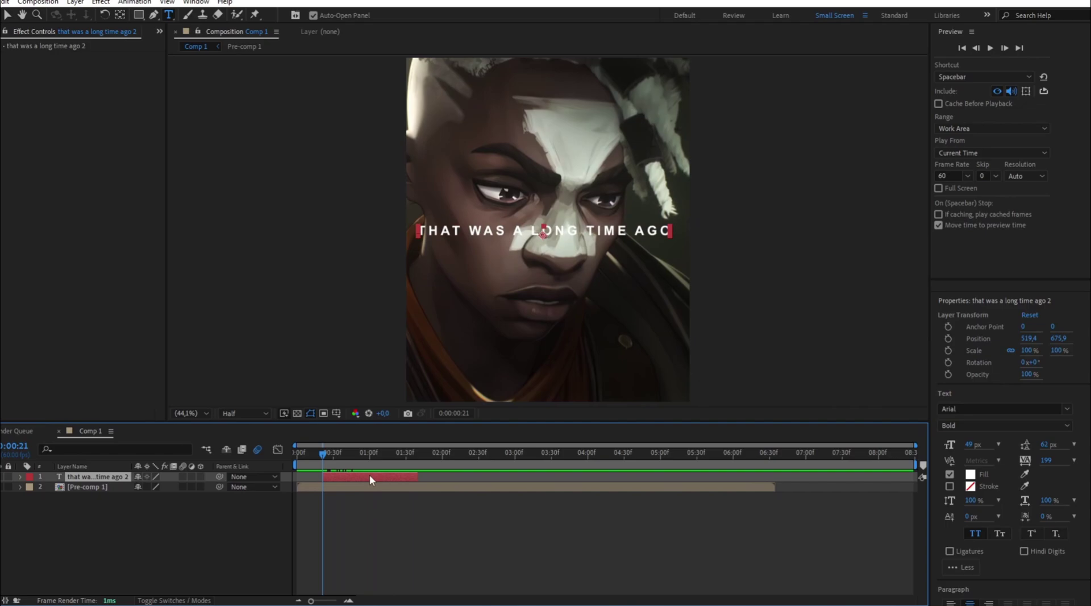
Apply Deep Glow to the caption layer and set its Radius to 200.
{"action": "key", "text": "ctrl+5"}
{"action": "left_click", "coordinate": [995, 304]}
{"action": "type", "text": "deep glow"}
{"action": "mouse_move", "coordinate": [904, 409]}
{"action": "left_mouse_down"}
{"action": "mouse_move", "coordinate": [426, 414]}
{"action": "mouse_move", "coordinate": [442, 422]}
{"action": "left_mouse_up"}
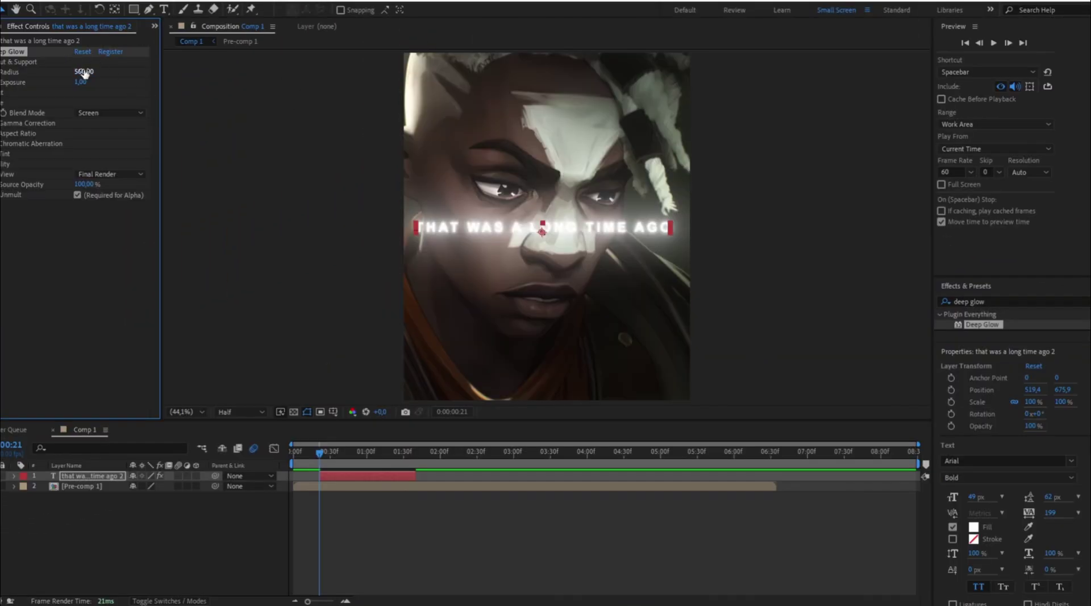
{"action": "left_click_drag", "start_coordinate": [85, 73], "coordinate": [86, 74]}
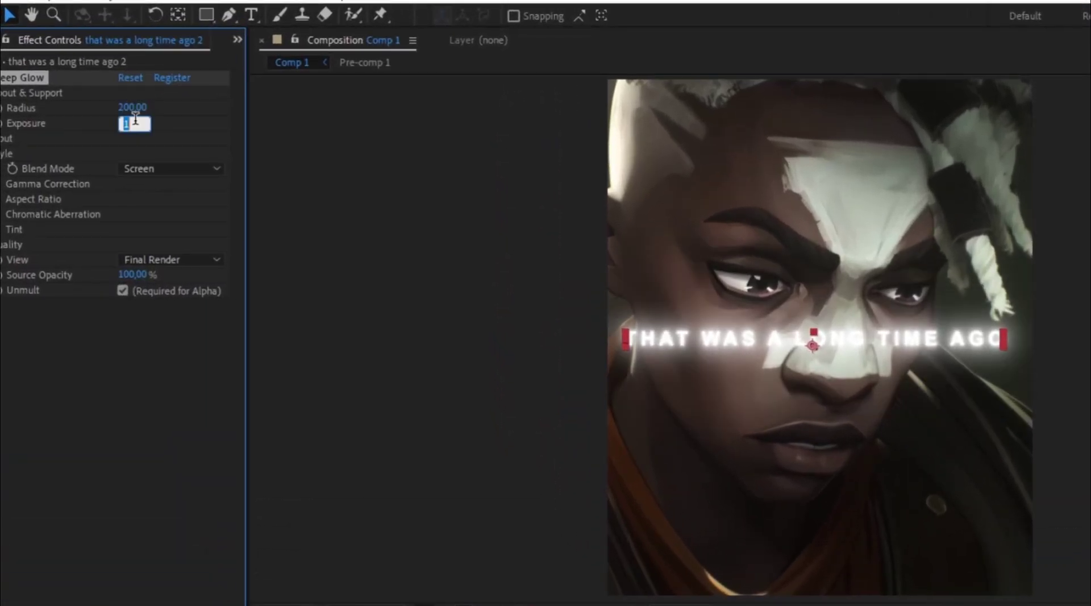
Confirm glow Exposure 0.30, then add a Drop Shadow with softness 30 to the caption.
{"action": "key", "text": "Return"}
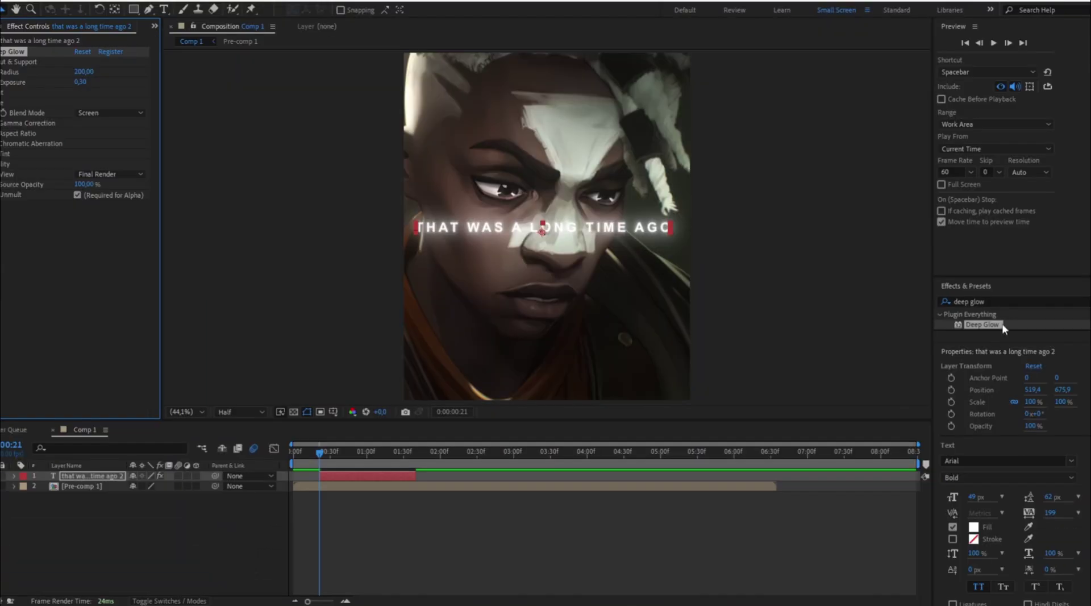
{"action": "key", "text": "ctrl+a"}
{"action": "key", "text": "BackSpace"}
{"action": "type", "text": "drop shadow"}
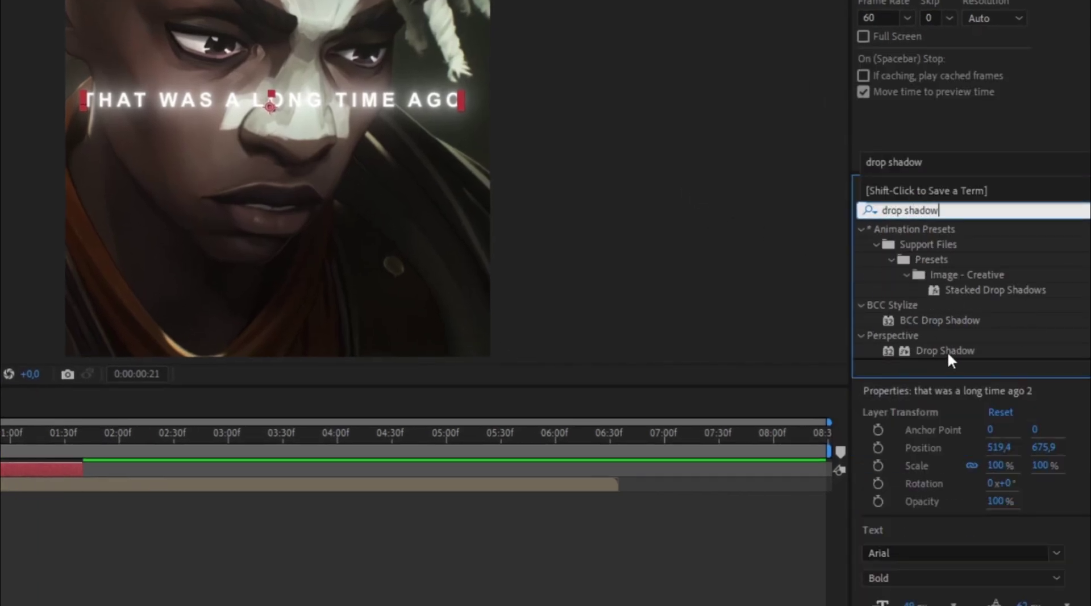
{"action": "left_click_drag", "start_coordinate": [947, 352], "coordinate": [439, 531]}
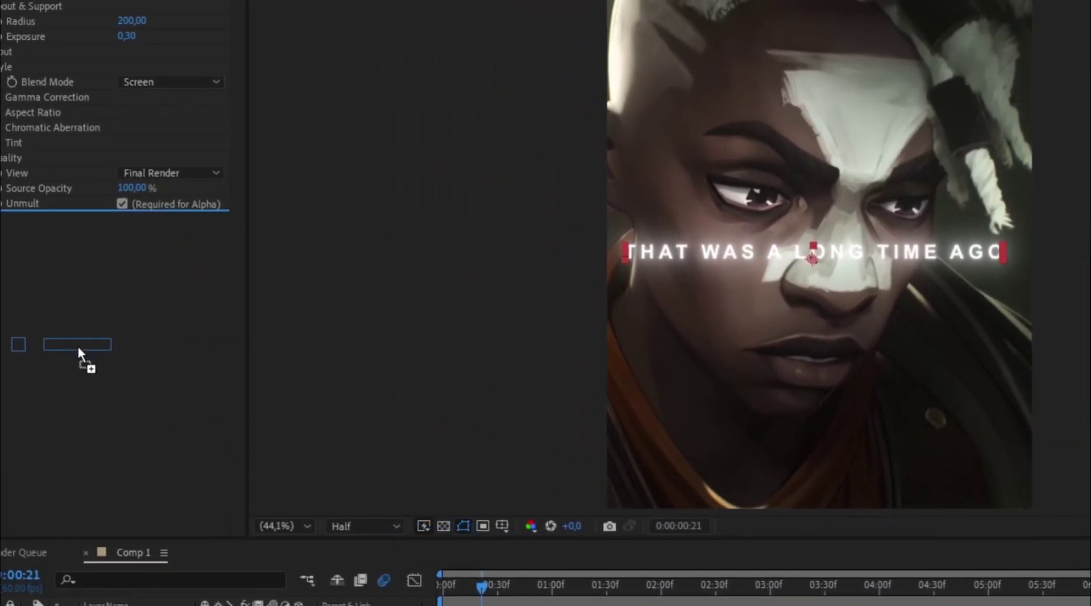
{"action": "left_click_drag", "start_coordinate": [79, 352], "coordinate": [57, 250]}
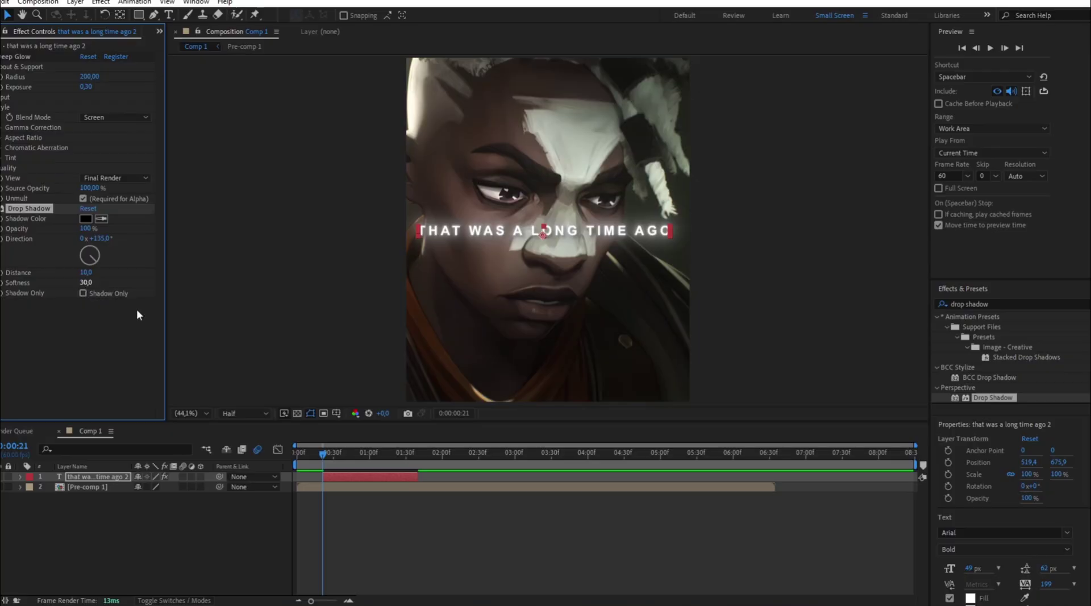
Duplicate the caption, move the copy later to about 3:29, and retype it as PEOPLE CHANGE.
{"action": "mouse_move", "coordinate": [328, 457]}
{"action": "left_mouse_down"}
{"action": "mouse_move", "coordinate": [398, 454]}
{"action": "mouse_move", "coordinate": [496, 478]}
{"action": "left_mouse_up"}
{"action": "left_click", "coordinate": [389, 477]}
{"action": "key", "text": "ctrl+d"}
{"action": "left_click", "coordinate": [436, 455]}
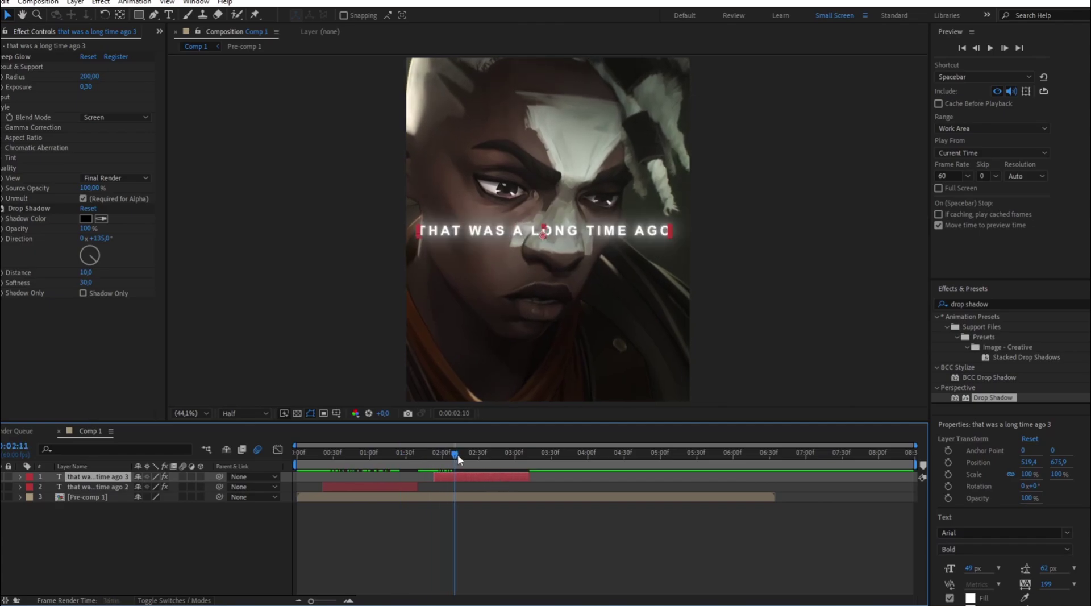
{"action": "mouse_move", "coordinate": [435, 457]}
{"action": "left_mouse_down"}
{"action": "mouse_move", "coordinate": [550, 455]}
{"action": "mouse_move", "coordinate": [529, 478]}
{"action": "left_mouse_up"}
{"action": "double_click", "coordinate": [527, 478]}
{"action": "type", "text": "people change"}
{"action": "type", "text": "yeah, im getting"}
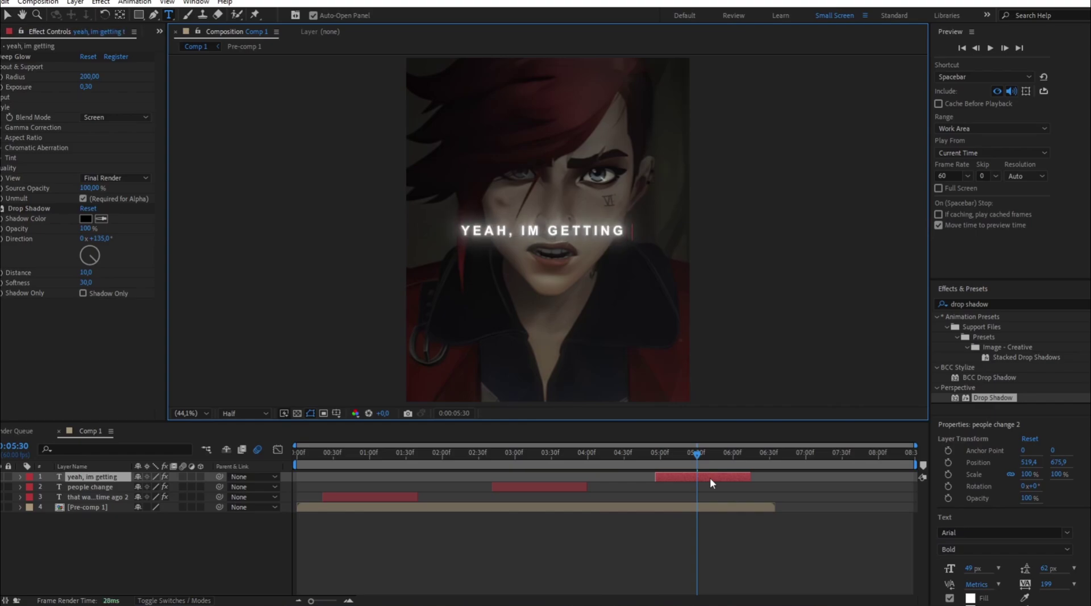
Apply the Fade Up Words preset to the THAT WAS A LONG TIME AGO caption.
{"action": "type", "text": "that"}
{"action": "left_click_drag", "start_coordinate": [677, 449], "coordinate": [318, 481]}
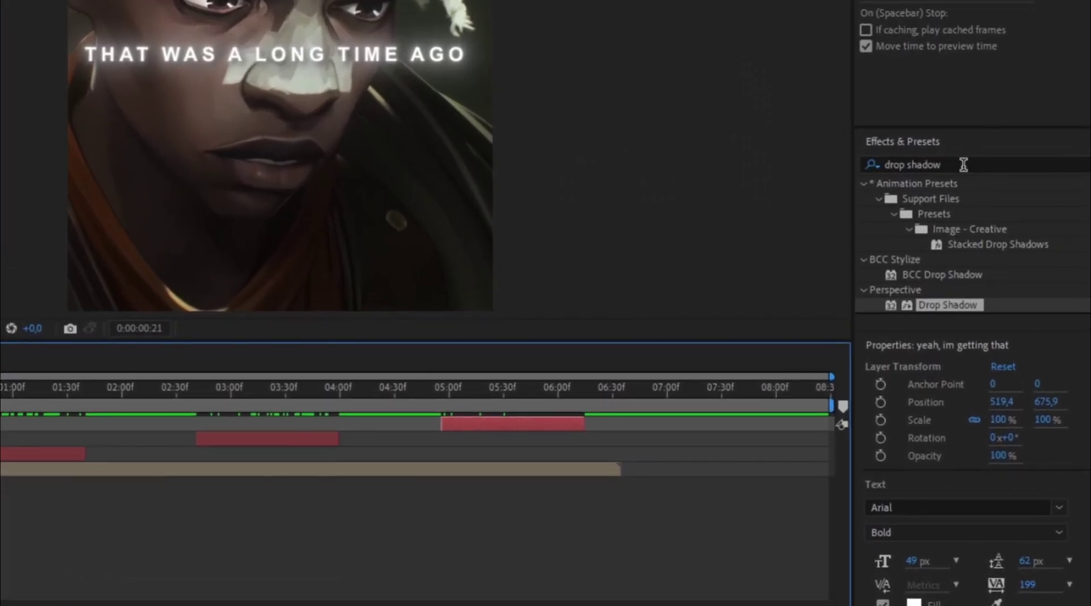
{"action": "left_click", "coordinate": [962, 164]}
{"action": "key", "text": "BackSpace"}
{"action": "key", "text": "BackSpace"}
{"action": "key", "text": "BackSpace"}
{"action": "key", "text": "BackSpace"}
{"action": "type", "text": "fade up words"}
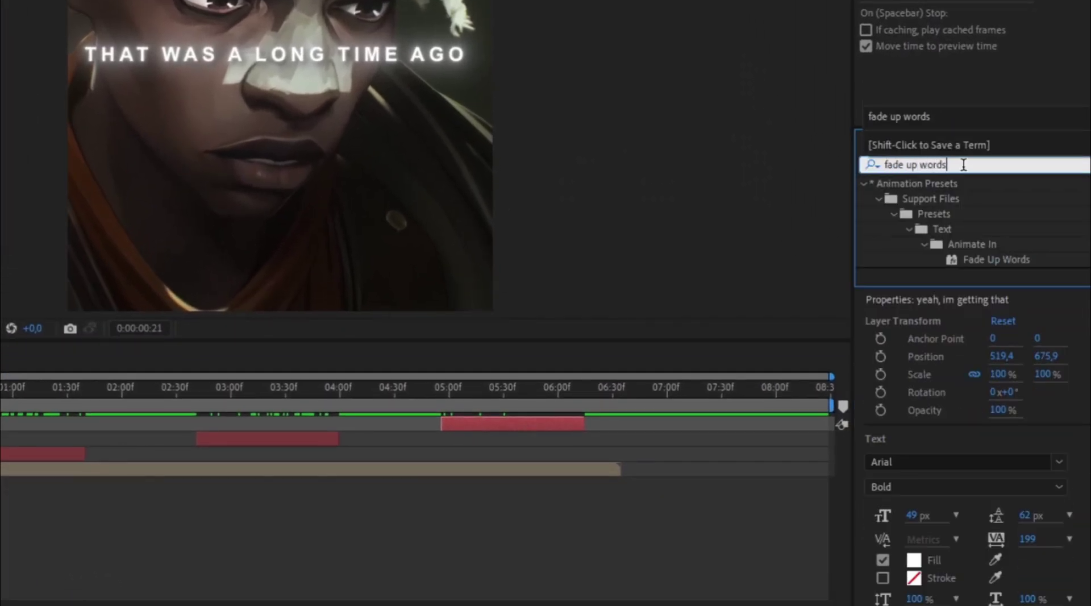
{"action": "left_click_drag", "start_coordinate": [1017, 258], "coordinate": [415, 449]}
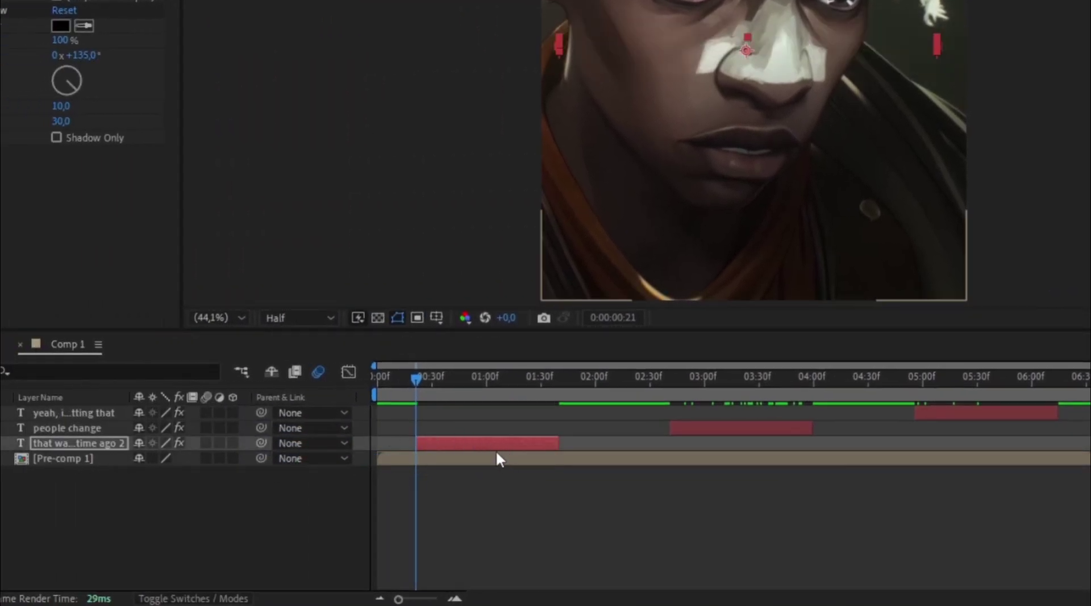
Move the first caption's Fade Up Words end keyframe to about 1:14, preview, and add the preset to PEOPLE CHANGE.
{"action": "key", "text": "u"}
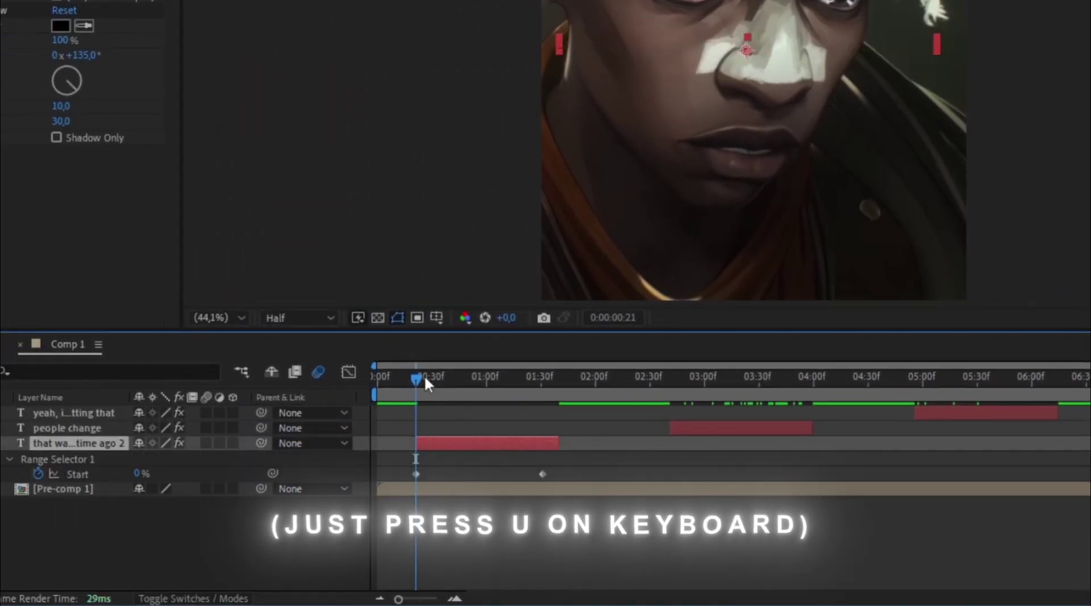
{"action": "left_click_drag", "start_coordinate": [425, 379], "coordinate": [539, 394]}
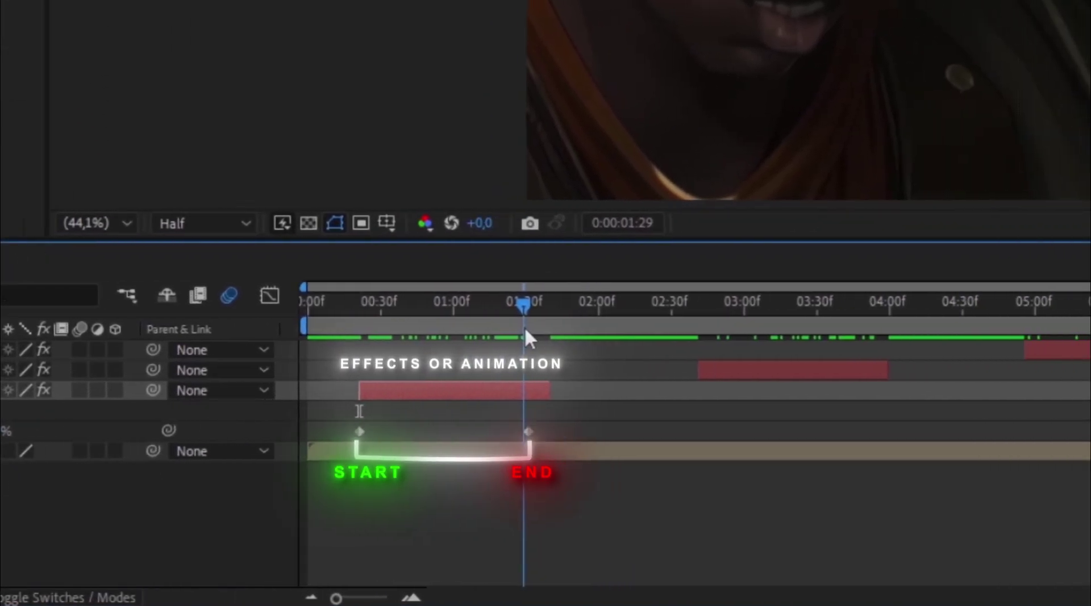
{"action": "mouse_move", "coordinate": [714, 326]}
{"action": "left_mouse_down"}
{"action": "mouse_move", "coordinate": [387, 463]}
{"action": "mouse_move", "coordinate": [407, 465]}
{"action": "left_mouse_up"}
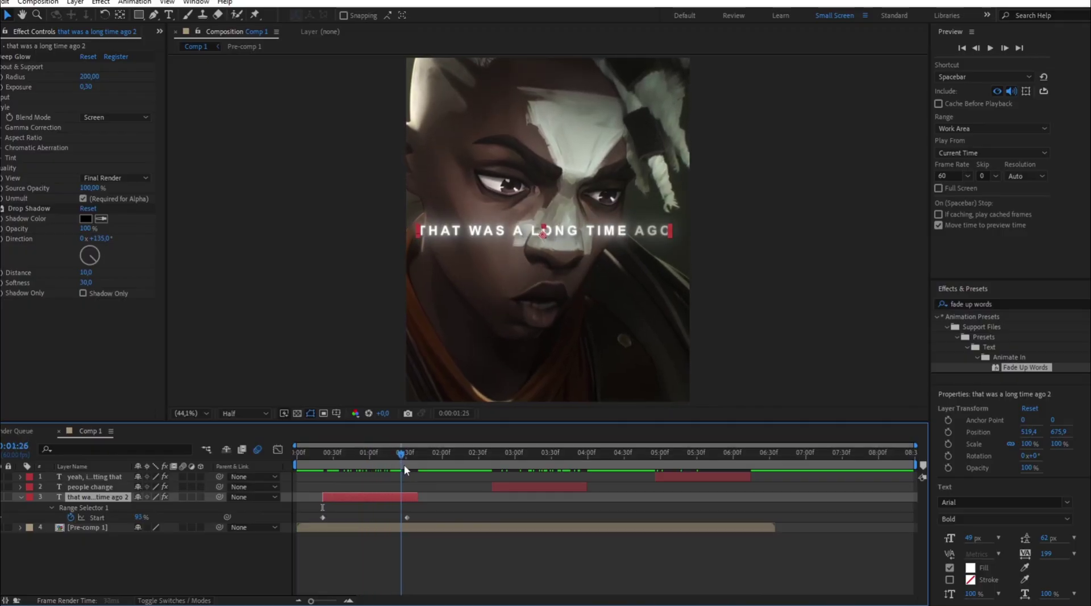
{"action": "left_click", "coordinate": [409, 517]}
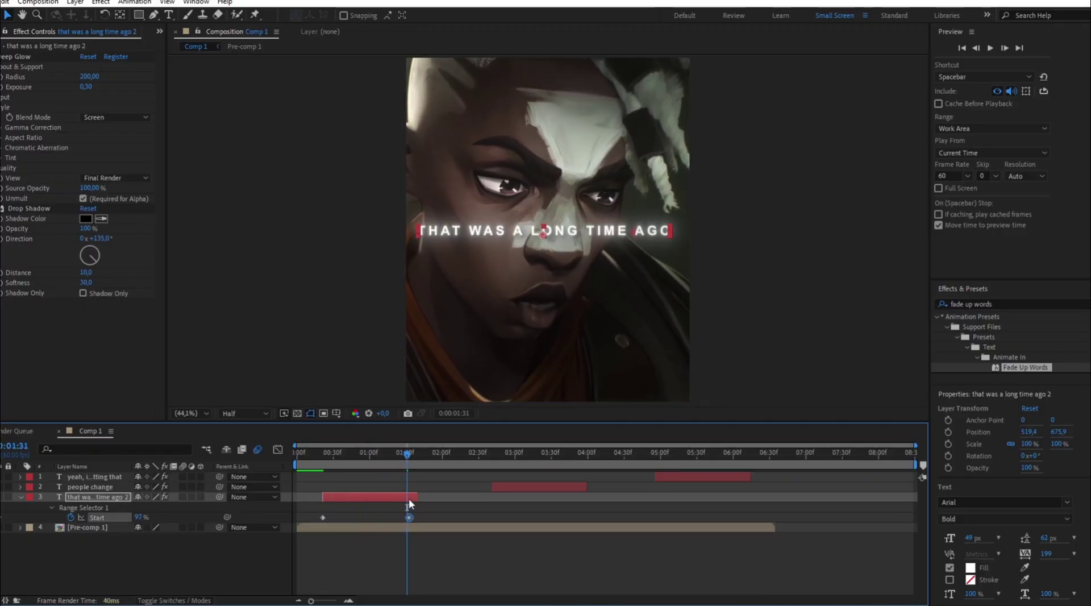
{"action": "left_click", "coordinate": [309, 455]}
{"action": "key", "text": "space"}
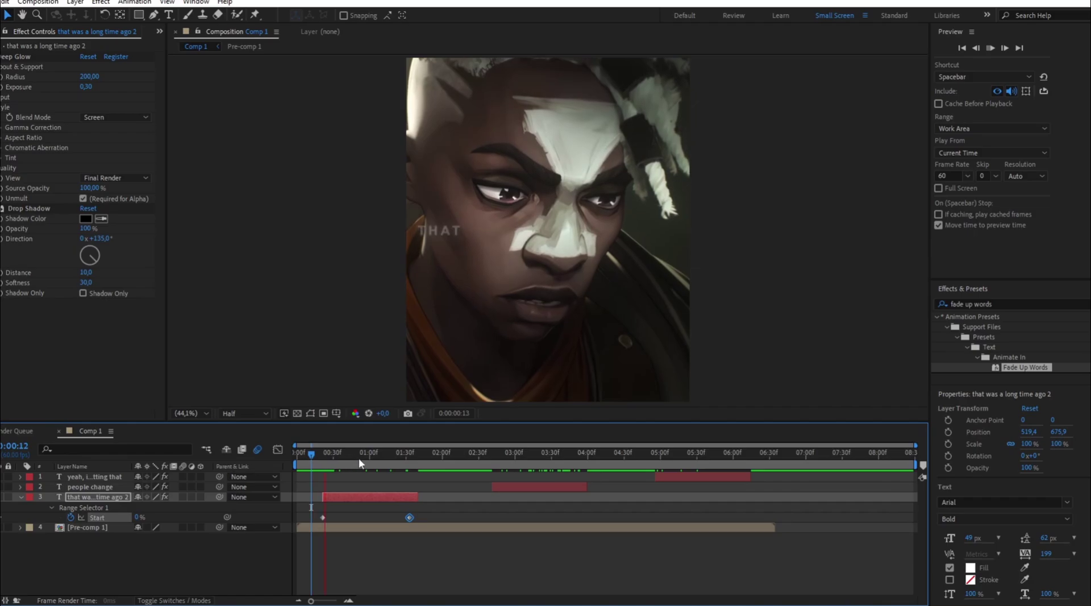
{"action": "key", "text": "space"}
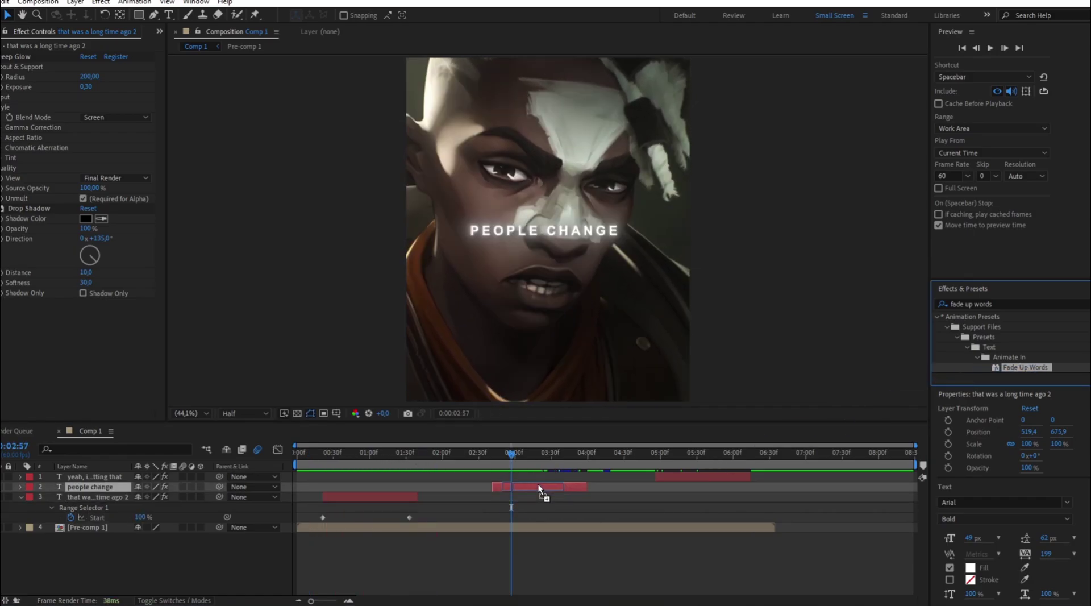
{"action": "left_click_drag", "start_coordinate": [1030, 370], "coordinate": [540, 488]}
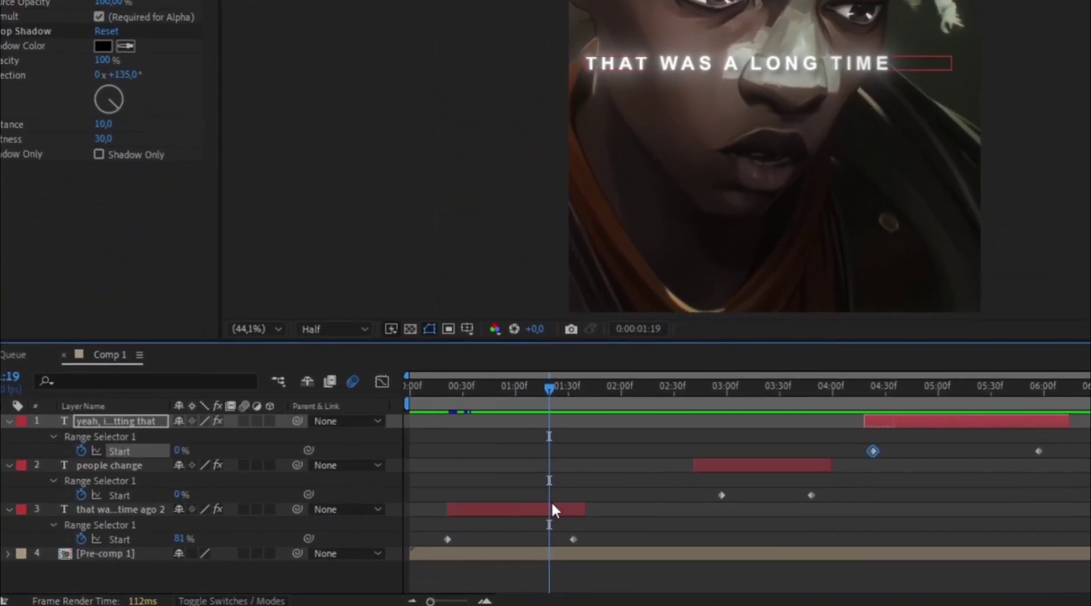
Keyframe the first caption's Opacity from 100% down to 0% right after its reveal.
{"action": "left_click", "coordinate": [552, 506]}
{"action": "key", "text": "t"}
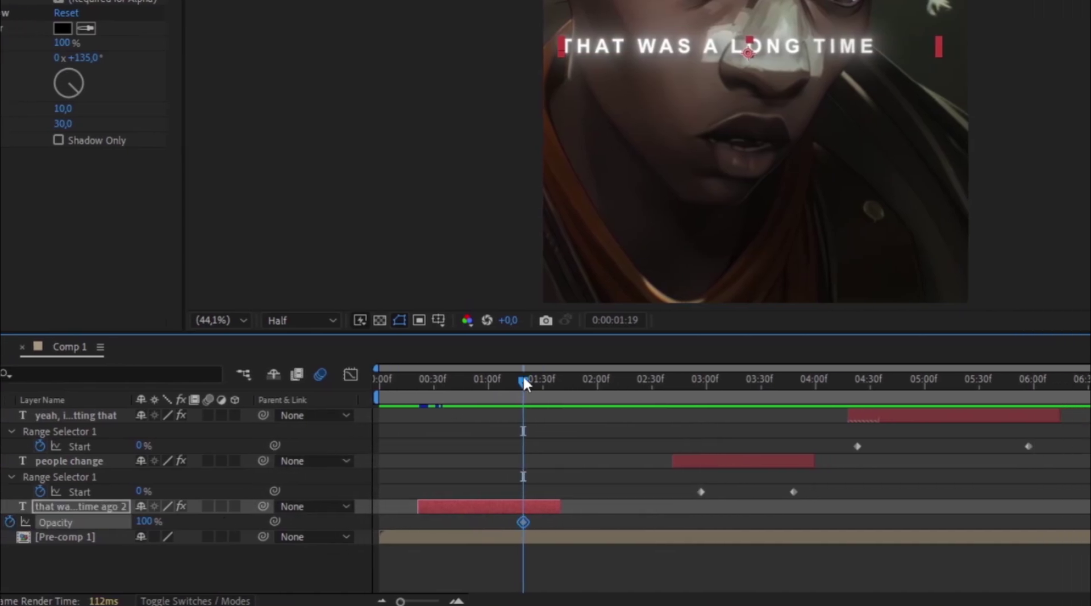
{"action": "left_click_drag", "start_coordinate": [589, 379], "coordinate": [620, 380]}
{"action": "left_click_drag", "start_coordinate": [205, 522], "coordinate": [4, 525]}
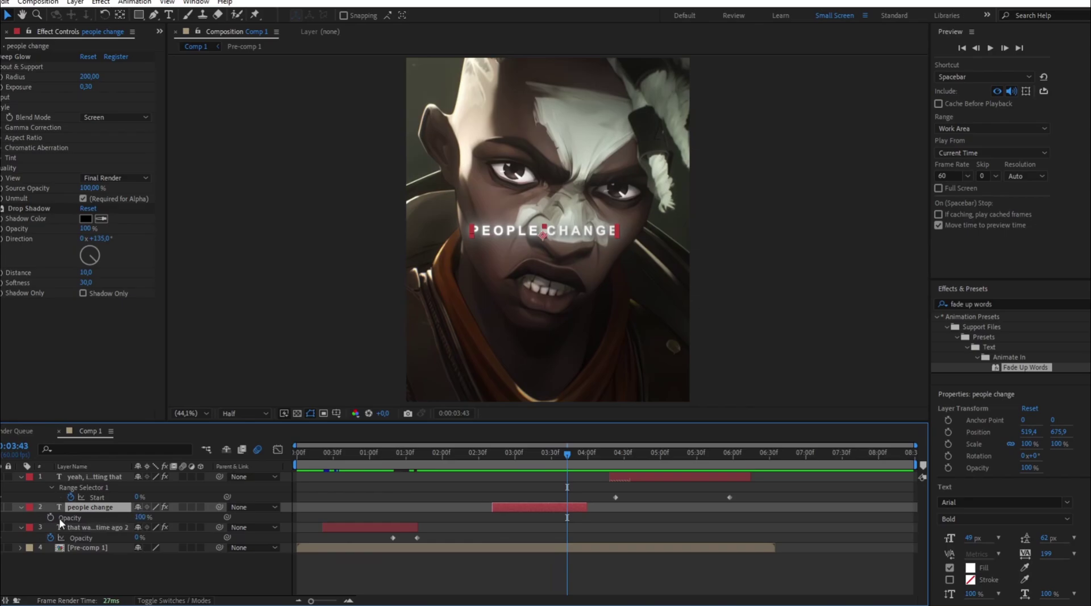
{"action": "left_click_drag", "start_coordinate": [574, 460], "coordinate": [588, 460]}
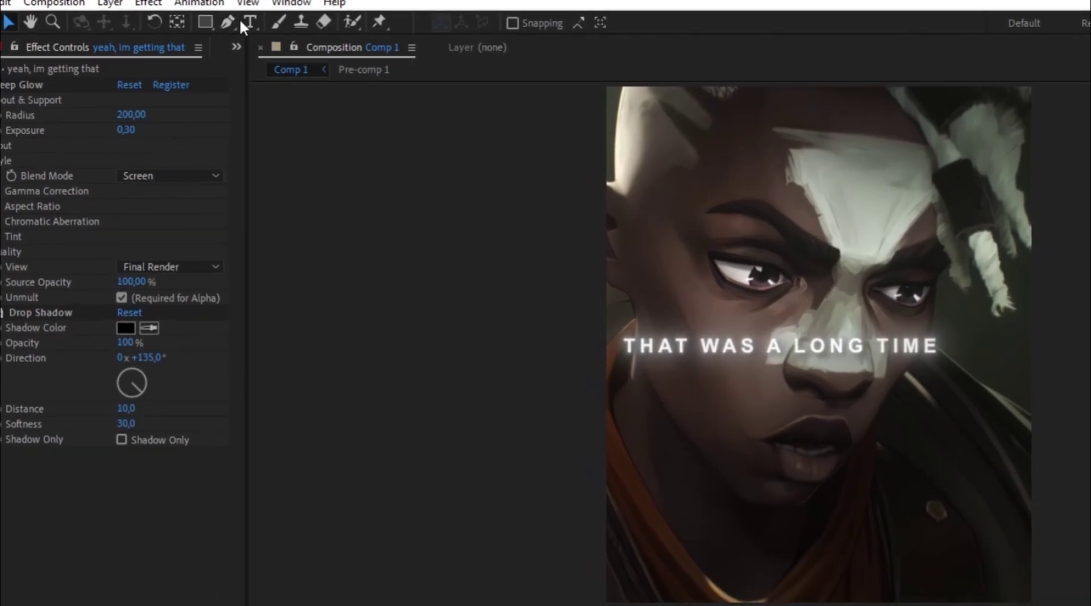
Colour the words LONG TIME red (FF0000) in the first caption.
{"action": "left_click", "coordinate": [245, 21]}
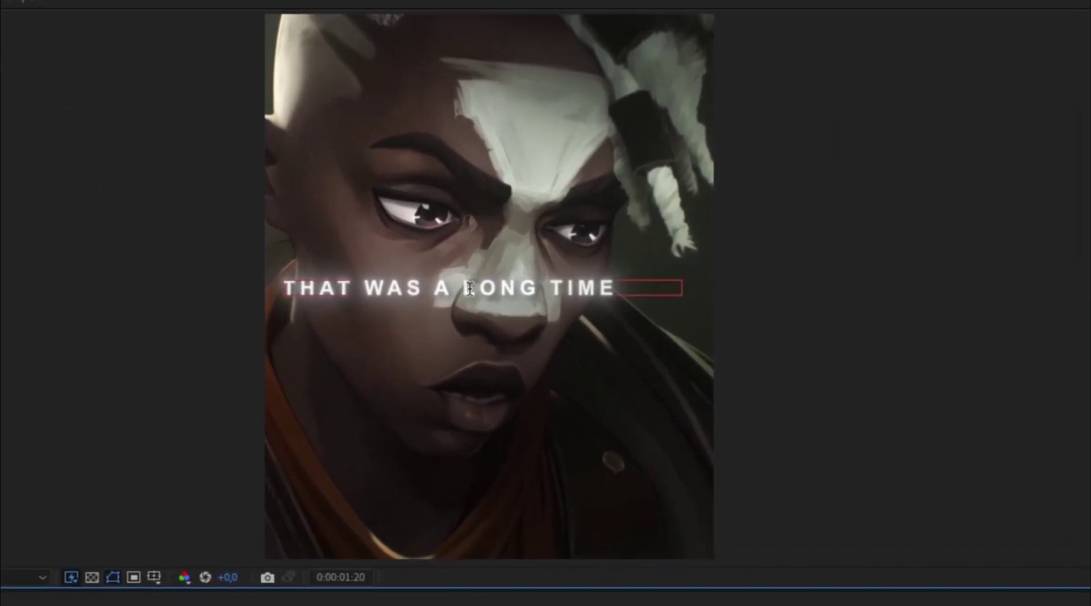
{"action": "left_click_drag", "start_coordinate": [468, 294], "coordinate": [607, 294]}
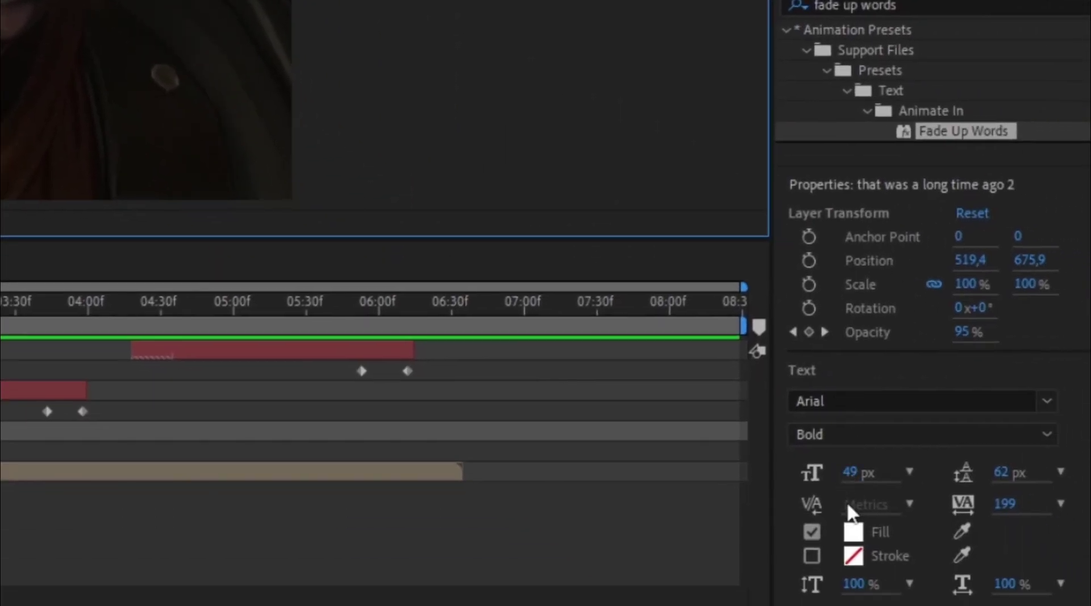
{"action": "left_click", "coordinate": [855, 532]}
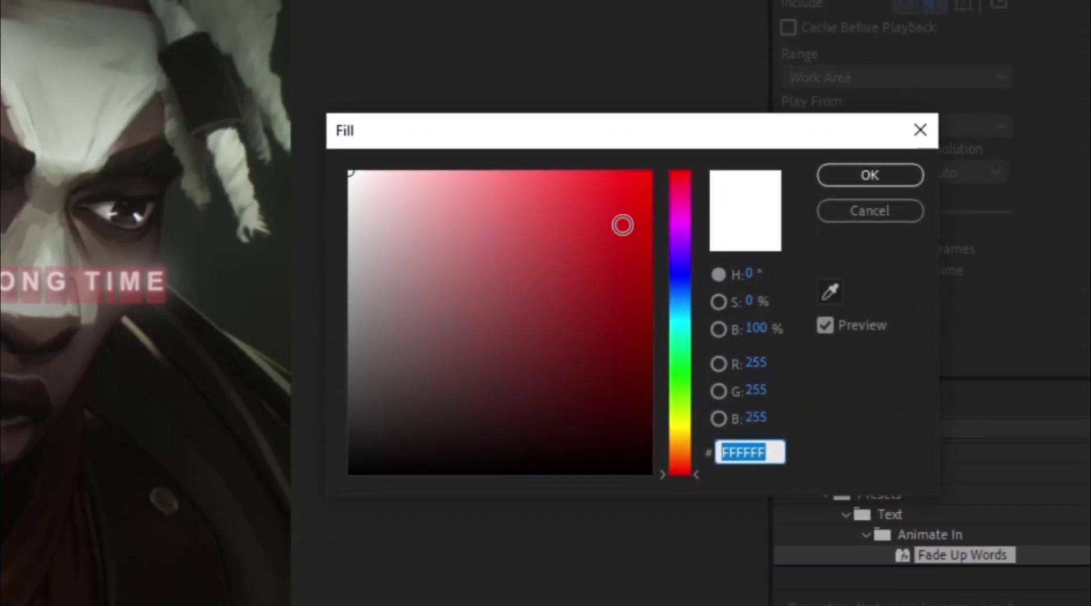
{"action": "left_click_drag", "start_coordinate": [623, 225], "coordinate": [717, 146]}
{"action": "left_click", "coordinate": [870, 175]}
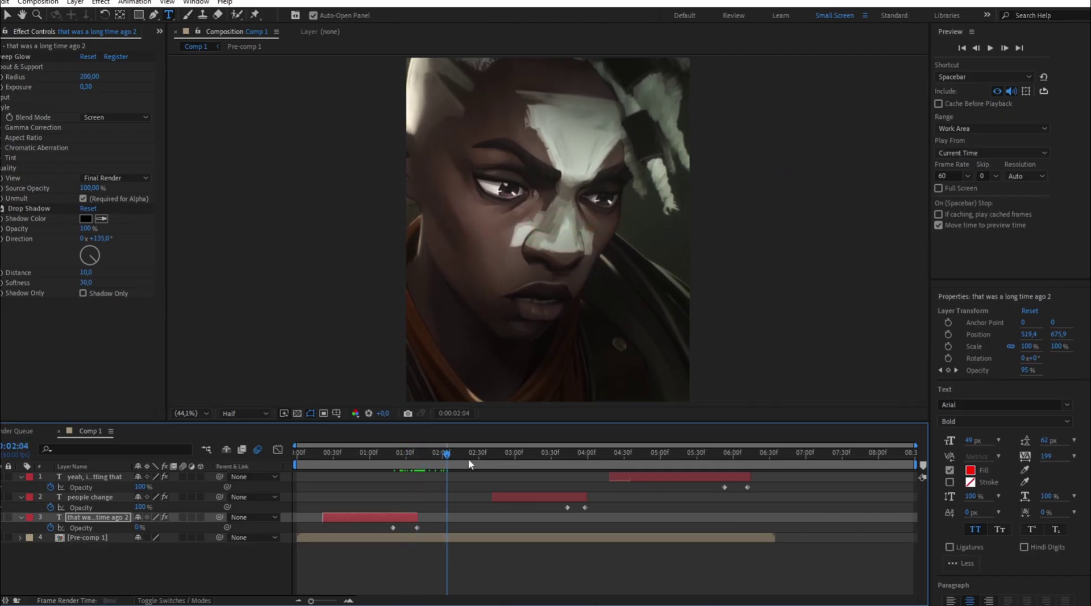
{"action": "left_click_drag", "start_coordinate": [520, 463], "coordinate": [564, 459]}
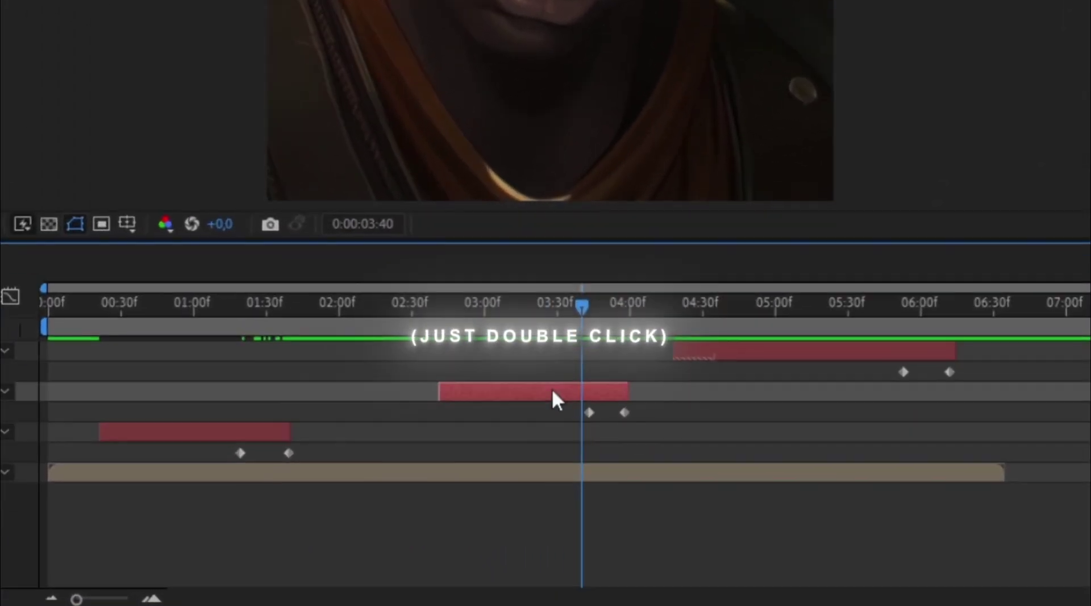
{"action": "double_click", "coordinate": [552, 436]}
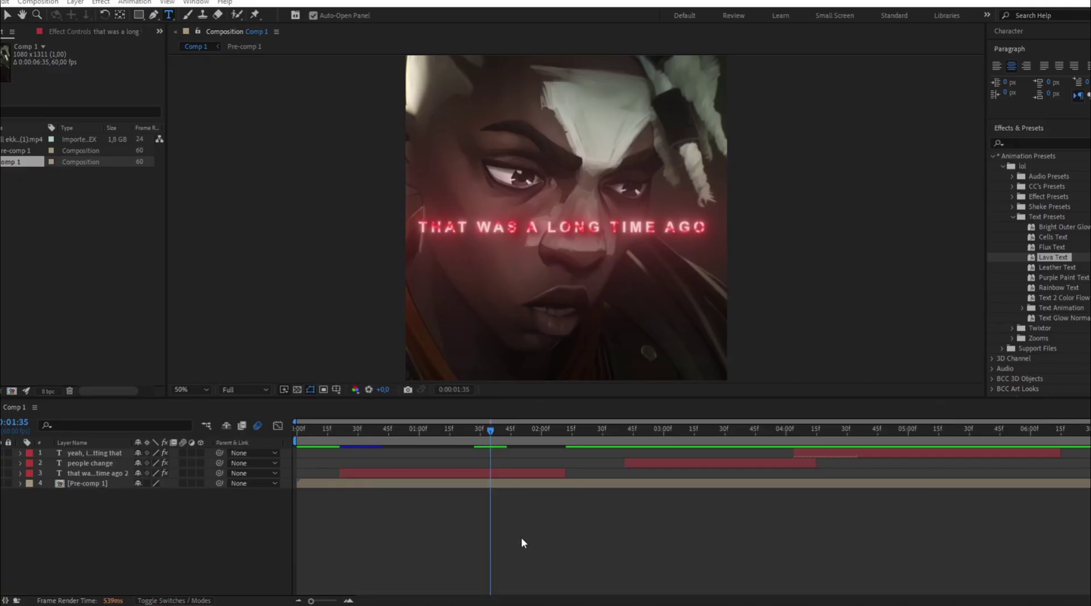
Set the first caption's S_TextureLoops Color1 to blue, keeping Color0 red.
{"action": "left_click", "coordinate": [522, 541]}
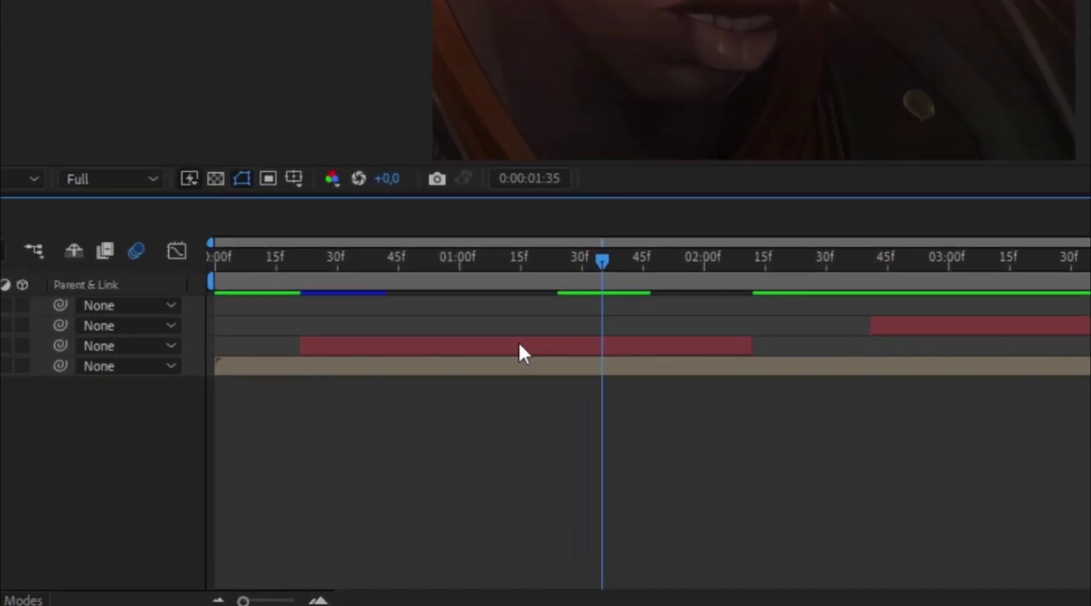
{"action": "left_click", "coordinate": [449, 473]}
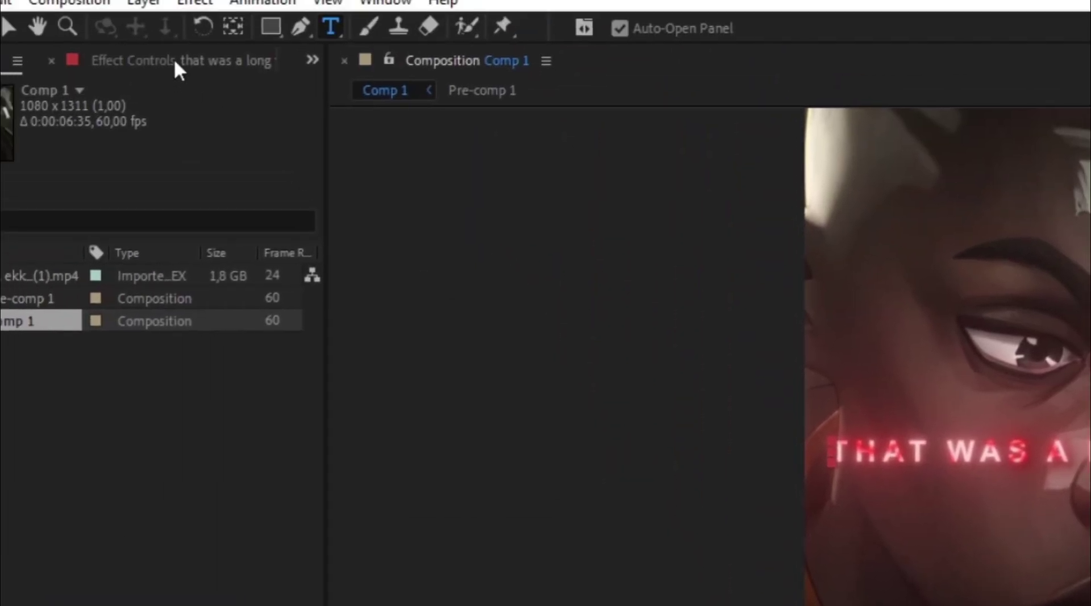
{"action": "left_click", "coordinate": [175, 66]}
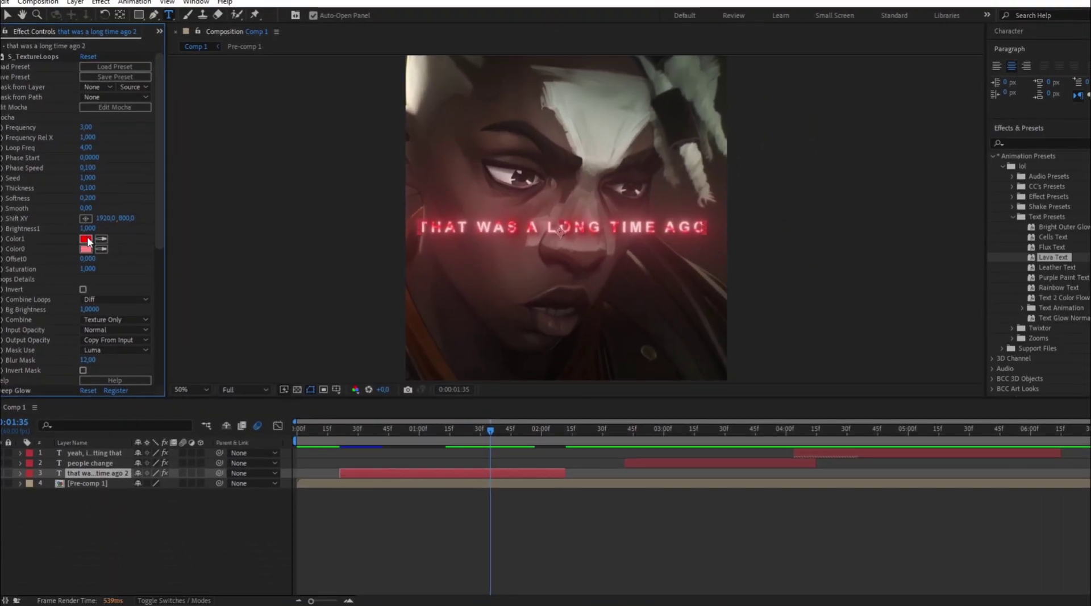
{"action": "left_click", "coordinate": [86, 239]}
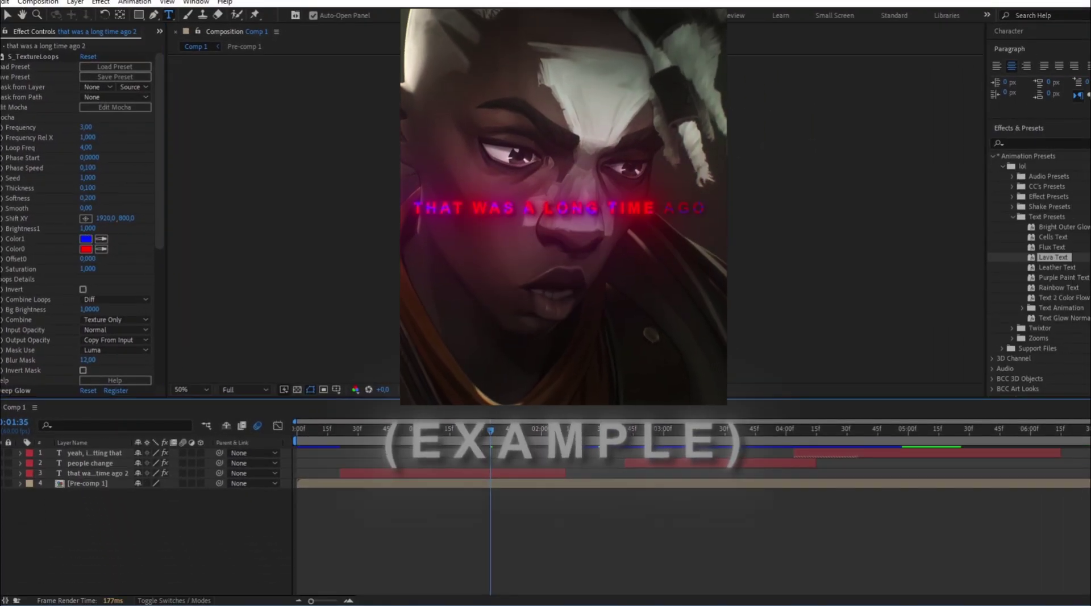